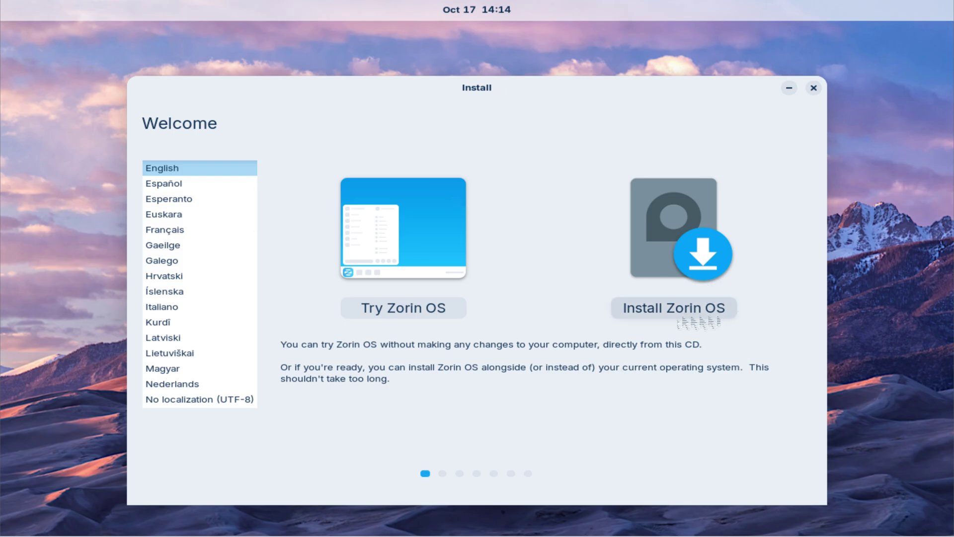
Begin the install with the English (US) keyboard layout, skipping third-party drivers and media formats.
{"action": "left_click", "coordinate": [693, 316]}
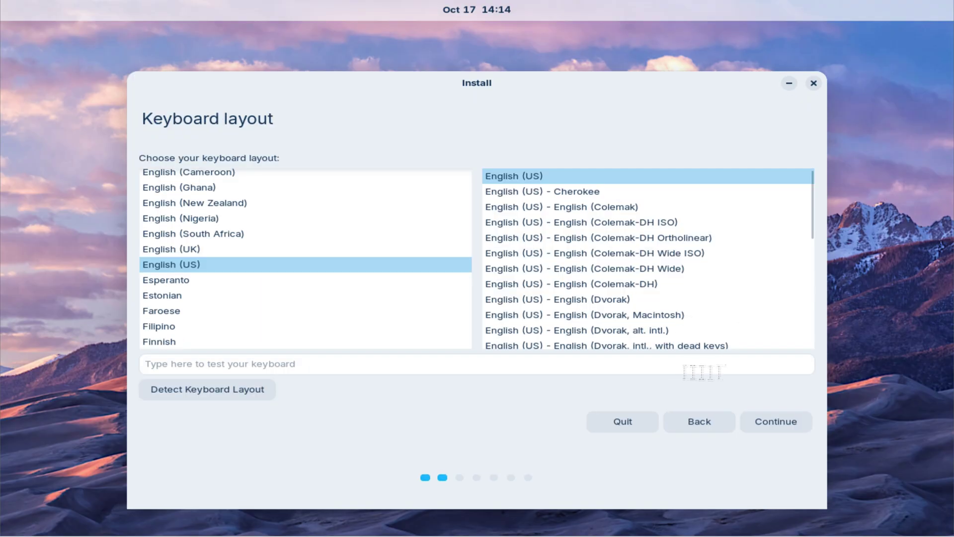
{"action": "left_click", "coordinate": [771, 422]}
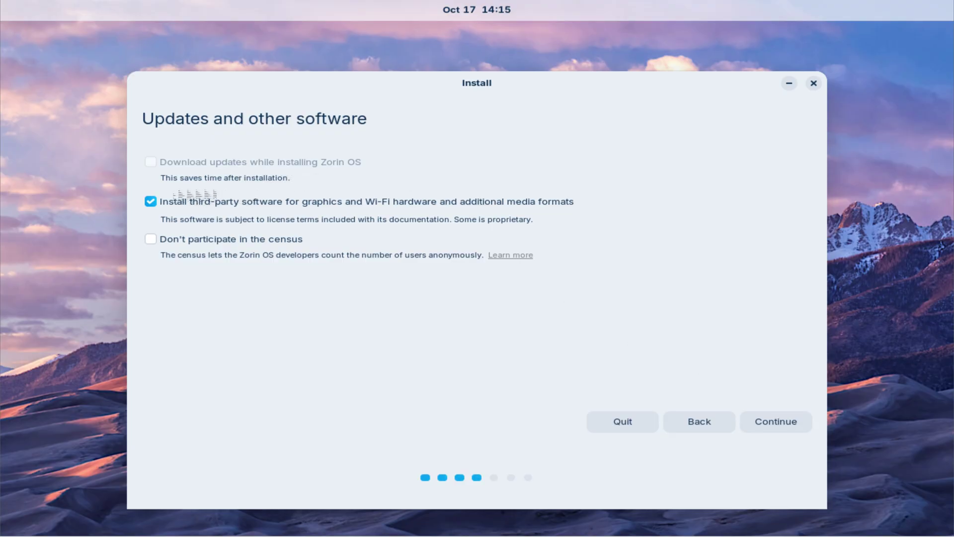
{"action": "left_click", "coordinate": [174, 202]}
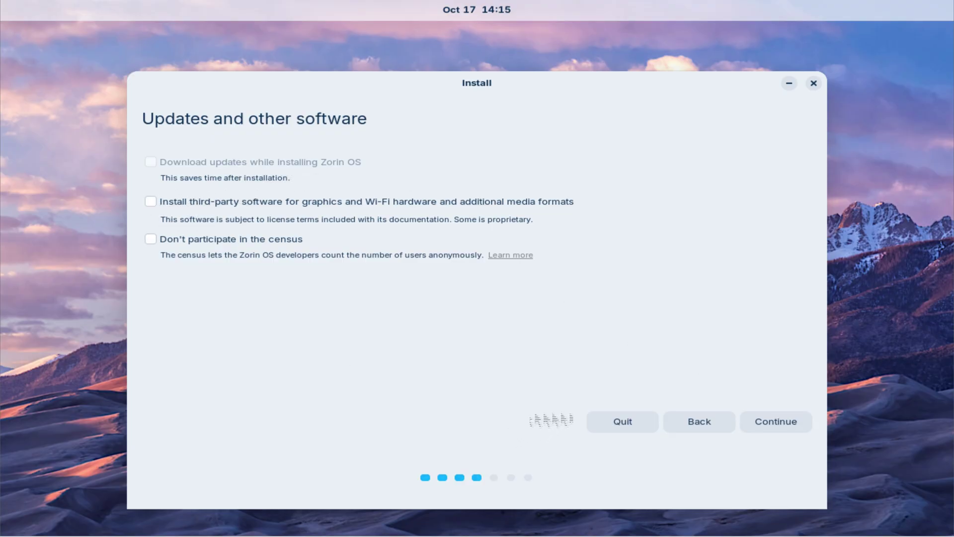
{"action": "left_click", "coordinate": [751, 419]}
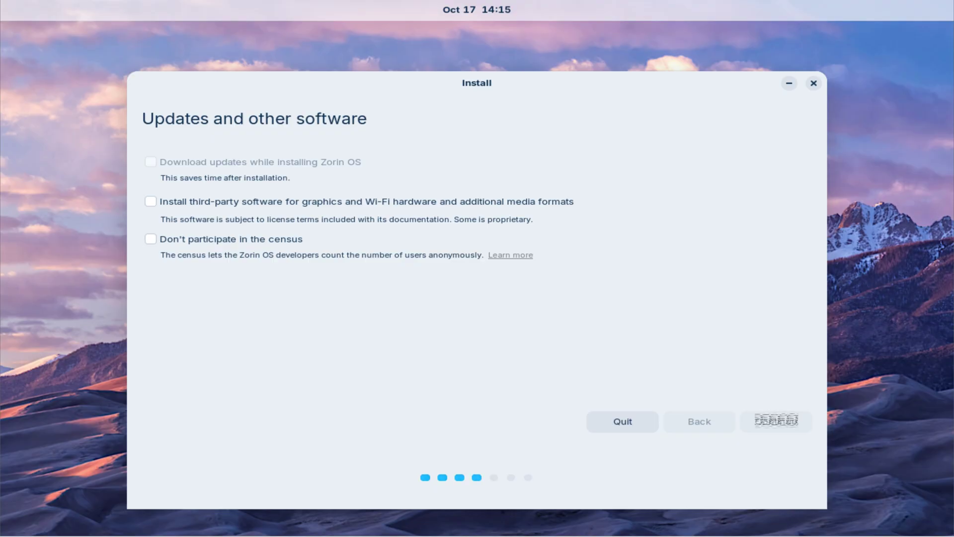
{"action": "key", "text": "Return"}
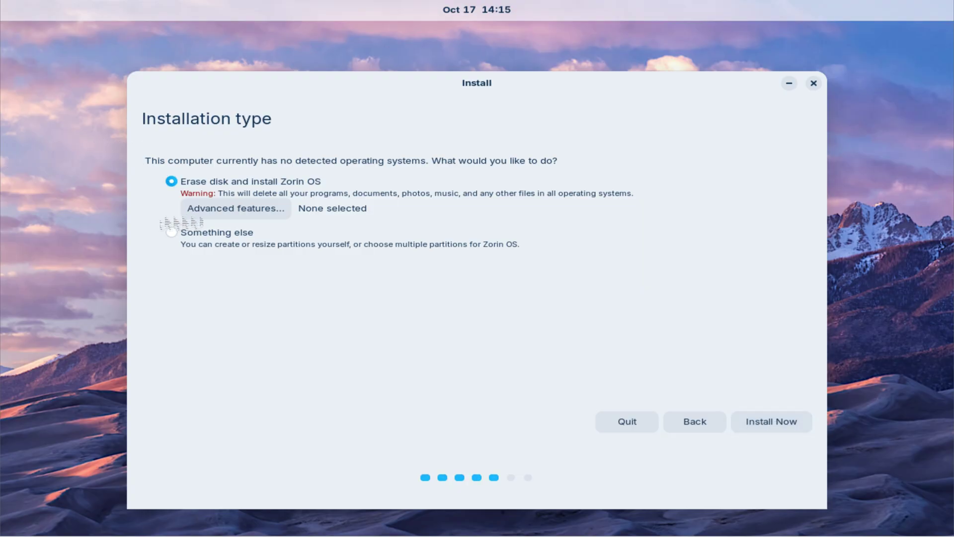
Choose 'Something else' partitioning and request a new empty partition table on /dev/sda.
{"action": "left_click", "coordinate": [171, 233]}
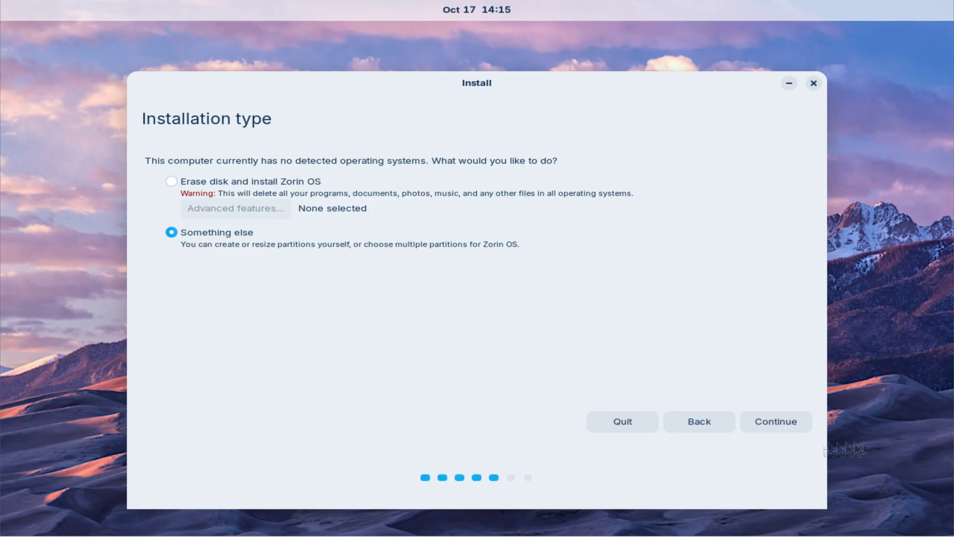
{"action": "left_click", "coordinate": [800, 430]}
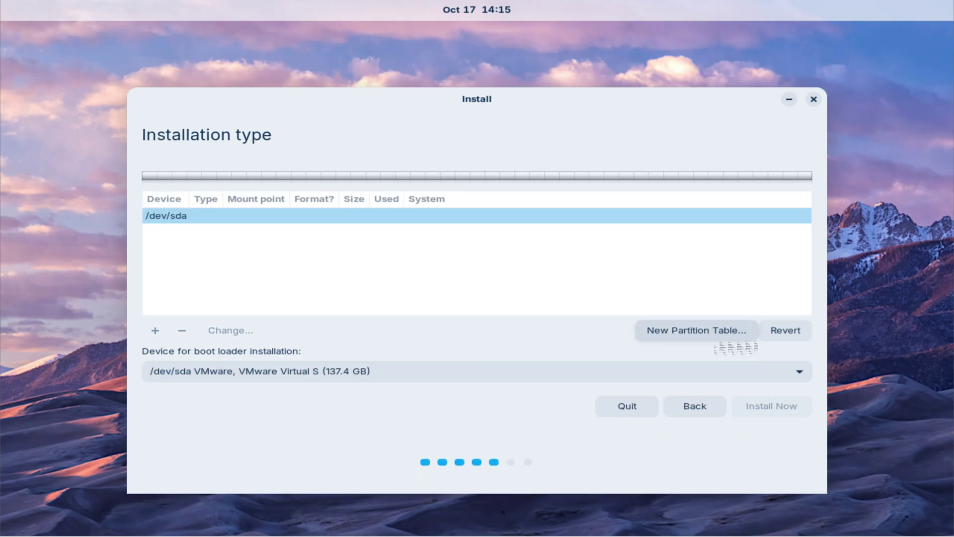
{"action": "left_click", "coordinate": [731, 330]}
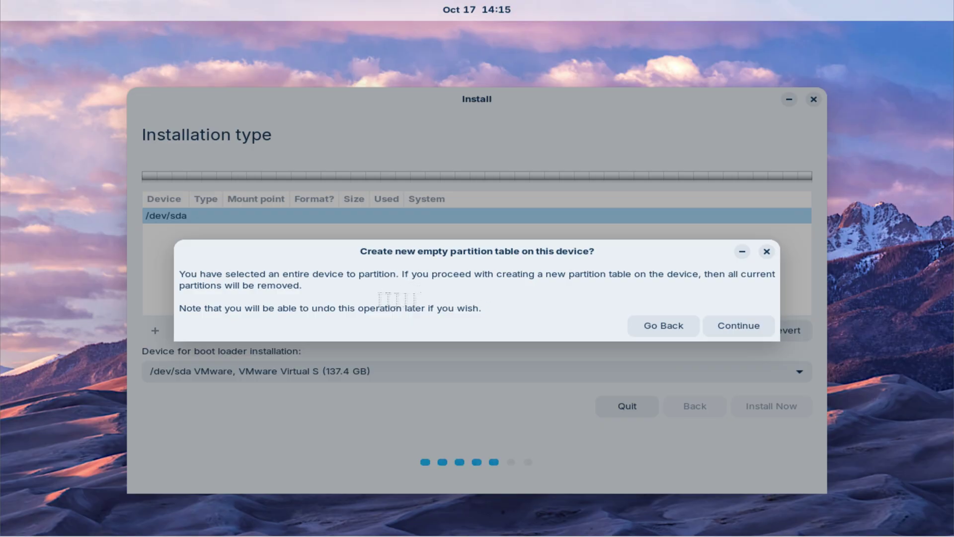
Confirm the new partition table and create a 1024 MB EFI System Partition.
{"action": "left_click", "coordinate": [745, 328]}
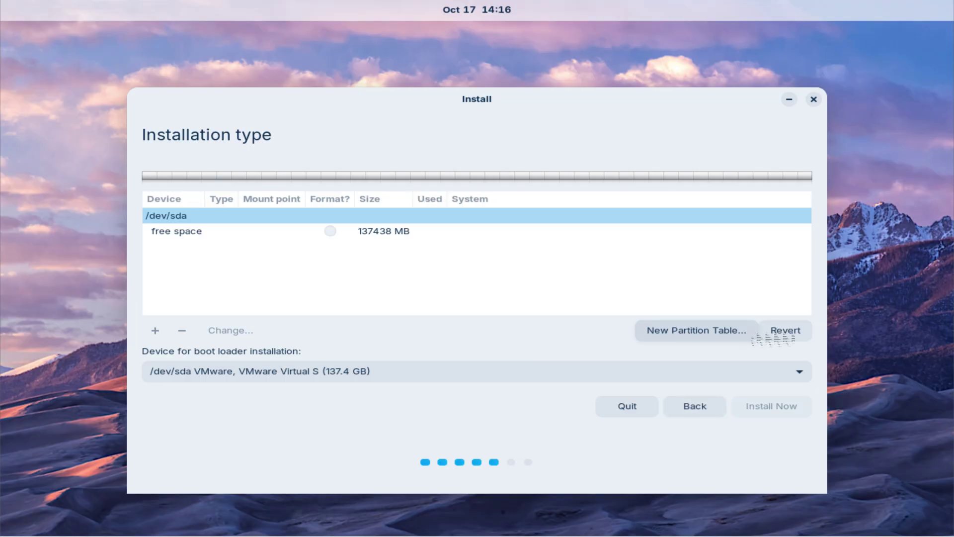
{"action": "left_click", "coordinate": [328, 239]}
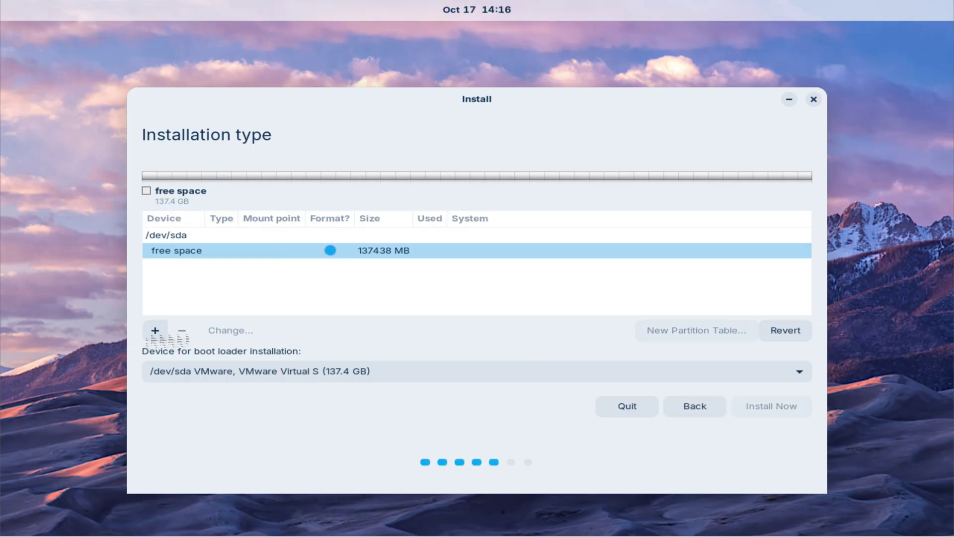
{"action": "left_click", "coordinate": [155, 330]}
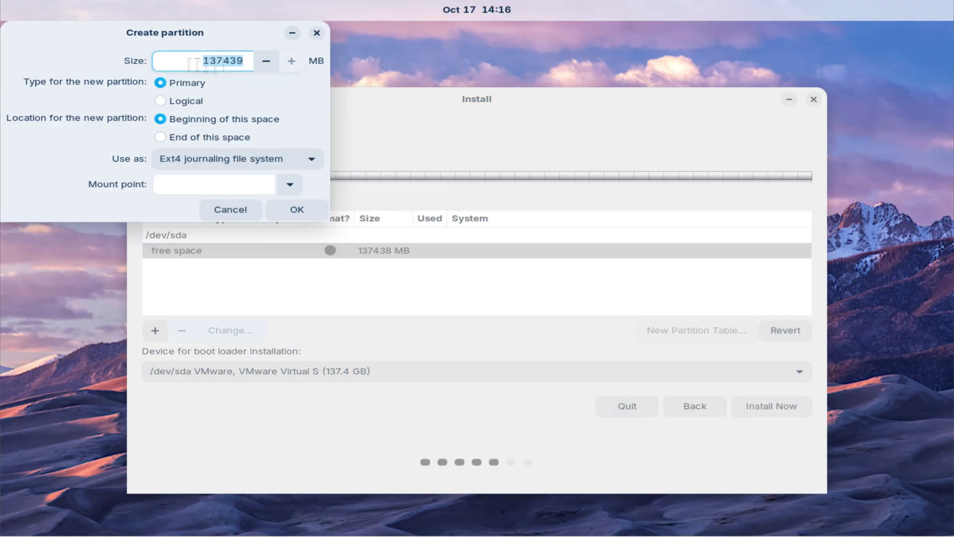
{"action": "type", "text": "1024"}
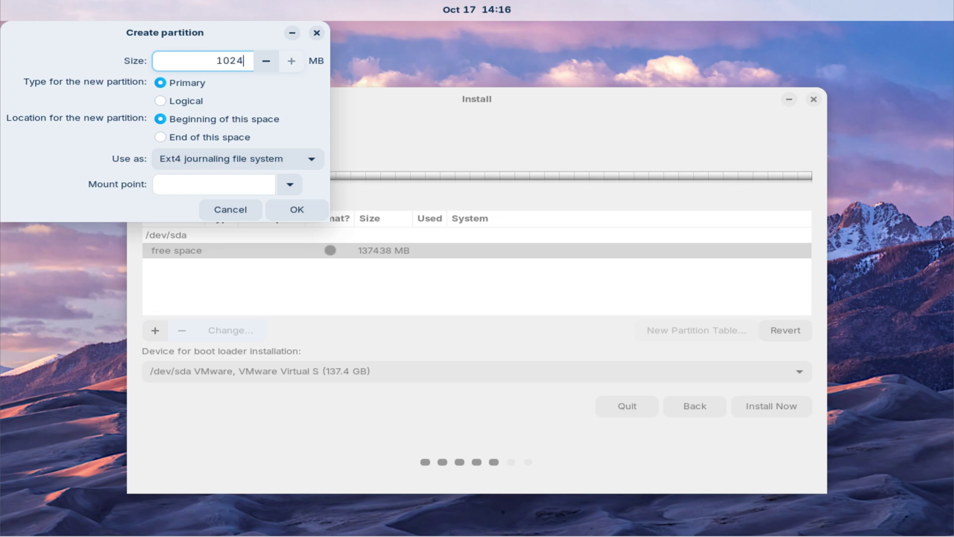
{"action": "left_click", "coordinate": [308, 163]}
{"action": "left_click", "coordinate": [309, 164]}
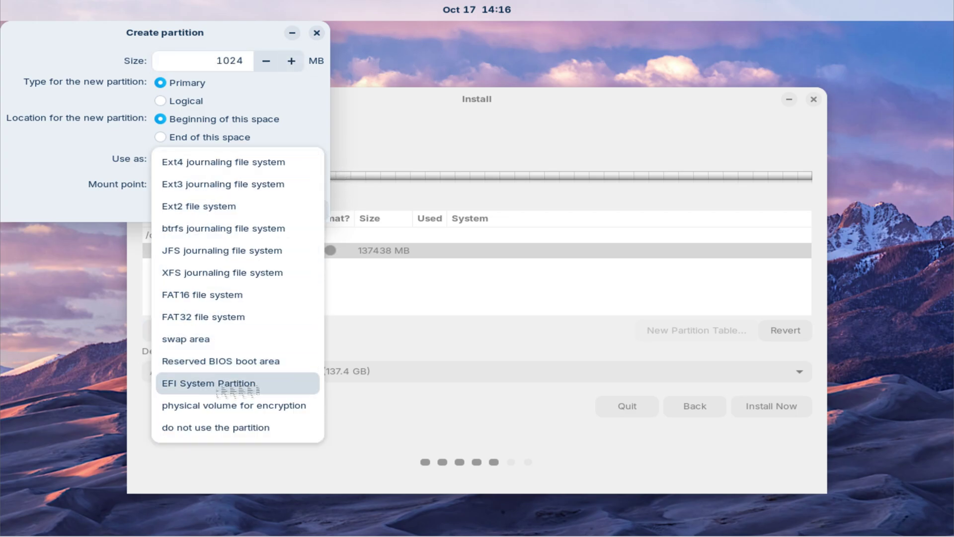
{"action": "left_click", "coordinate": [222, 388]}
{"action": "left_click", "coordinate": [298, 184]}
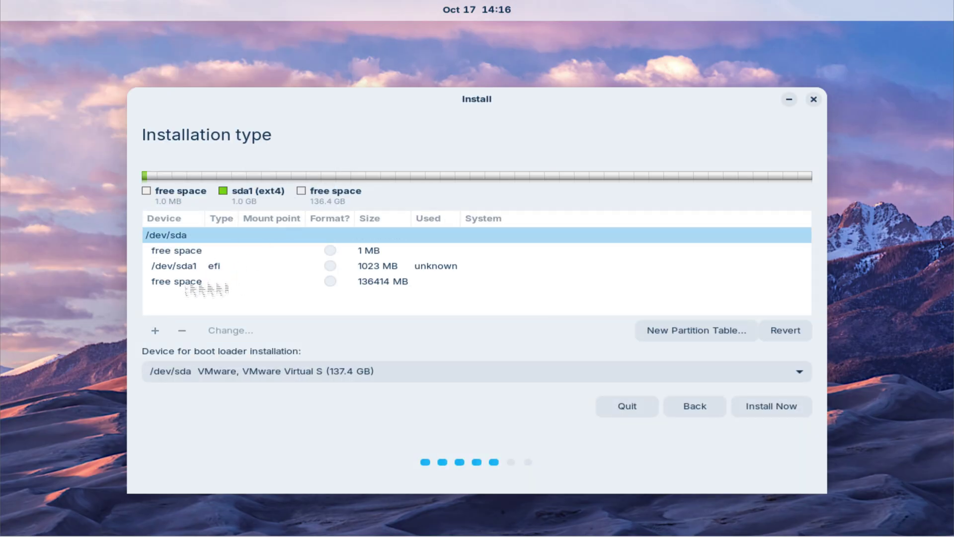
Create a 100000 MB ext4 partition mounted at / in the remaining free space.
{"action": "left_click", "coordinate": [218, 280]}
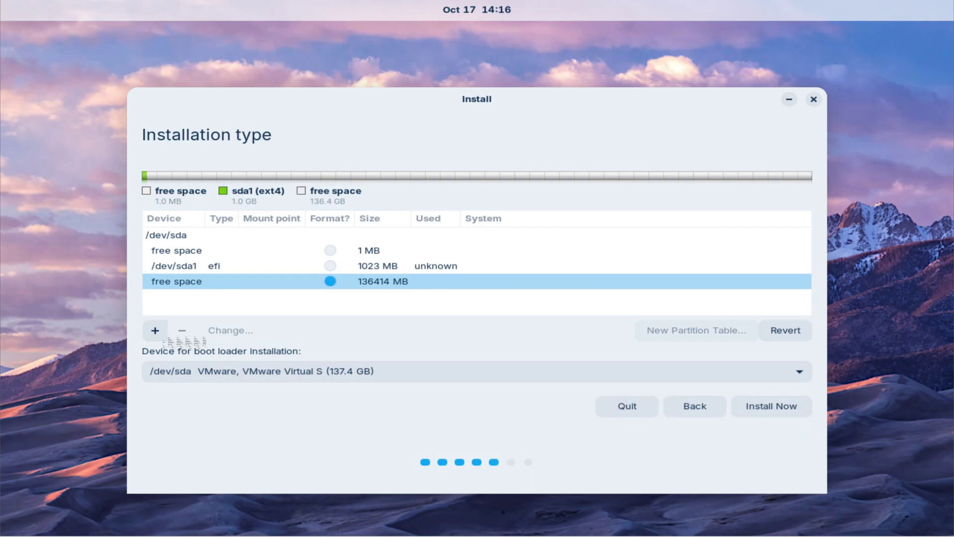
{"action": "left_click", "coordinate": [156, 331]}
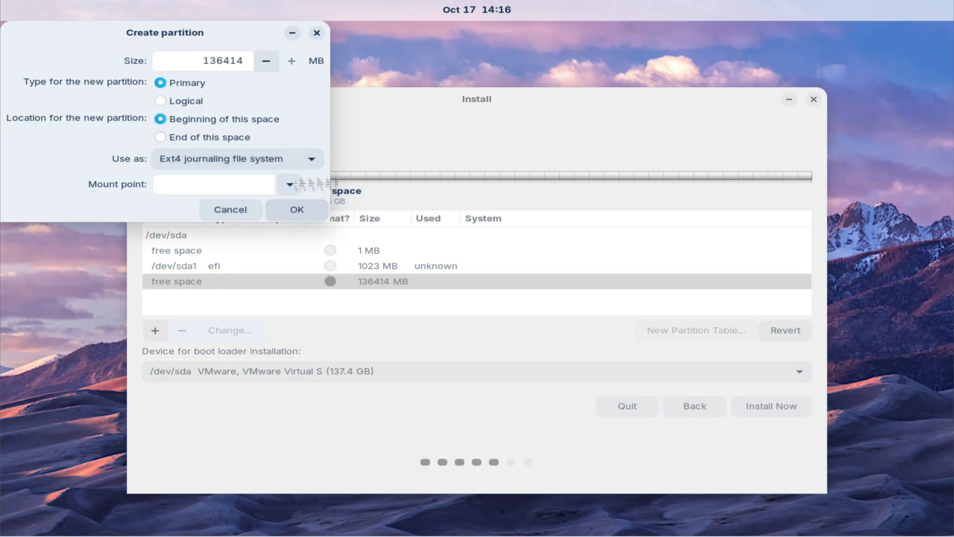
{"action": "left_click", "coordinate": [289, 184]}
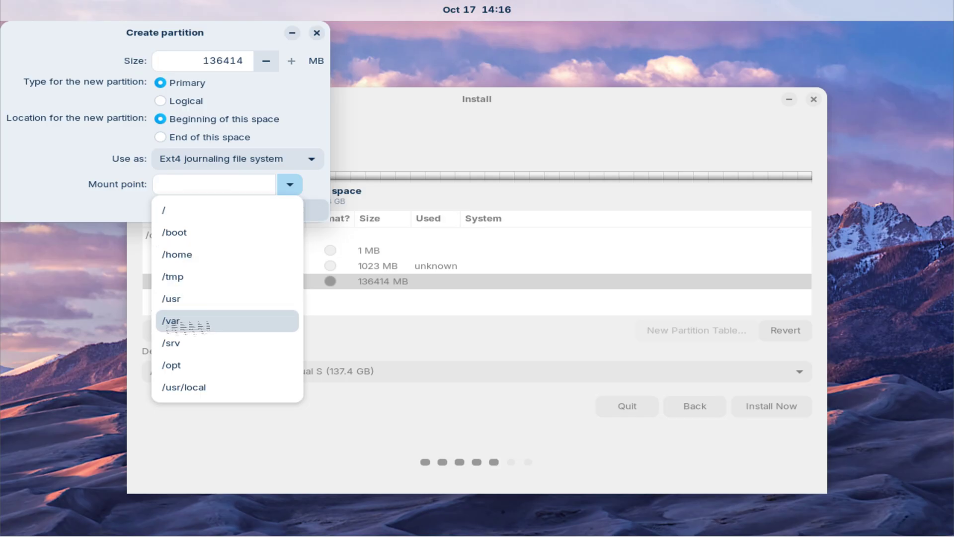
{"action": "left_click", "coordinate": [226, 209]}
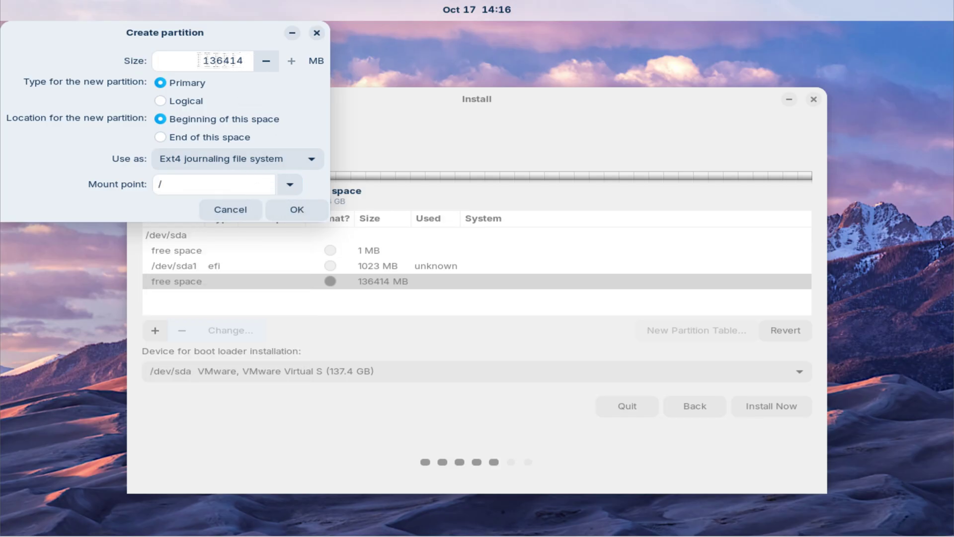
{"action": "double_click", "coordinate": [193, 60]}
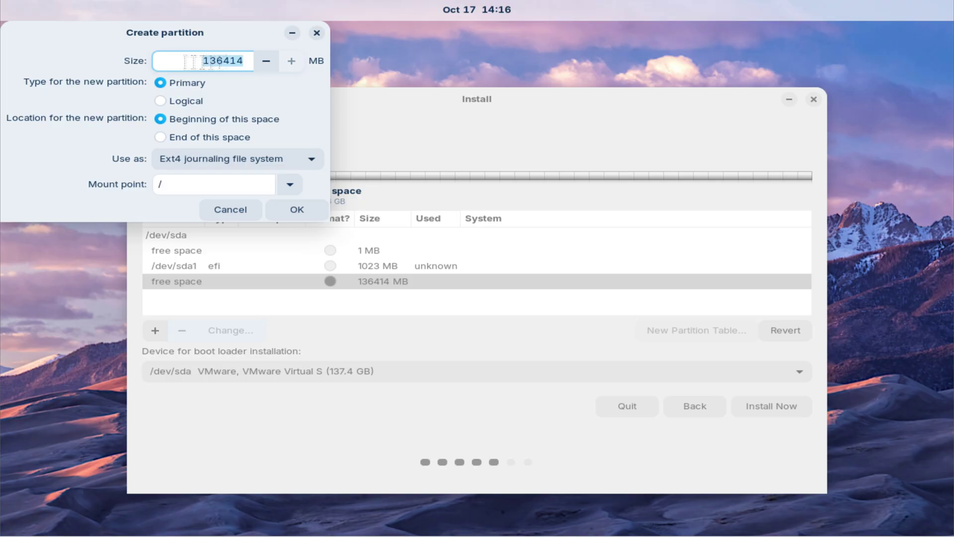
{"action": "type", "text": "100000"}
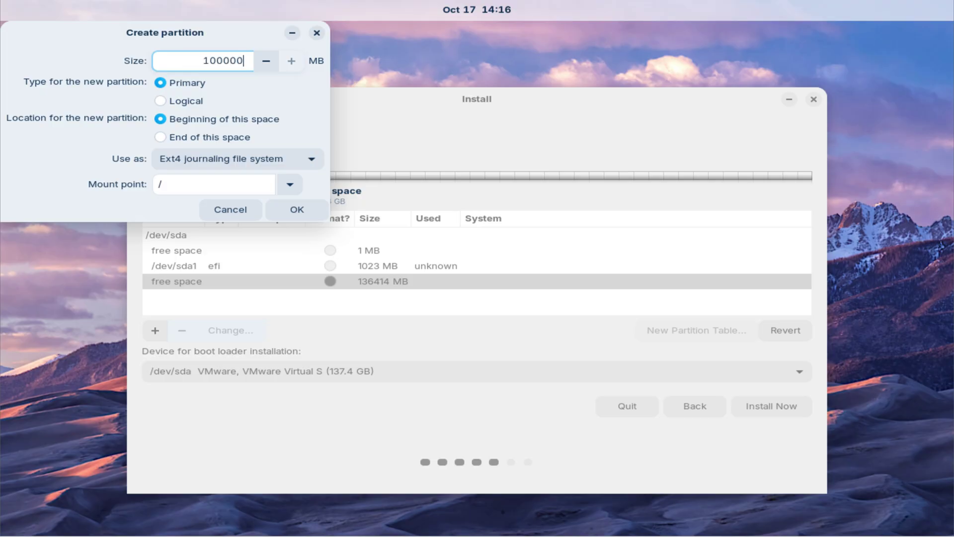
{"action": "left_click", "coordinate": [310, 213]}
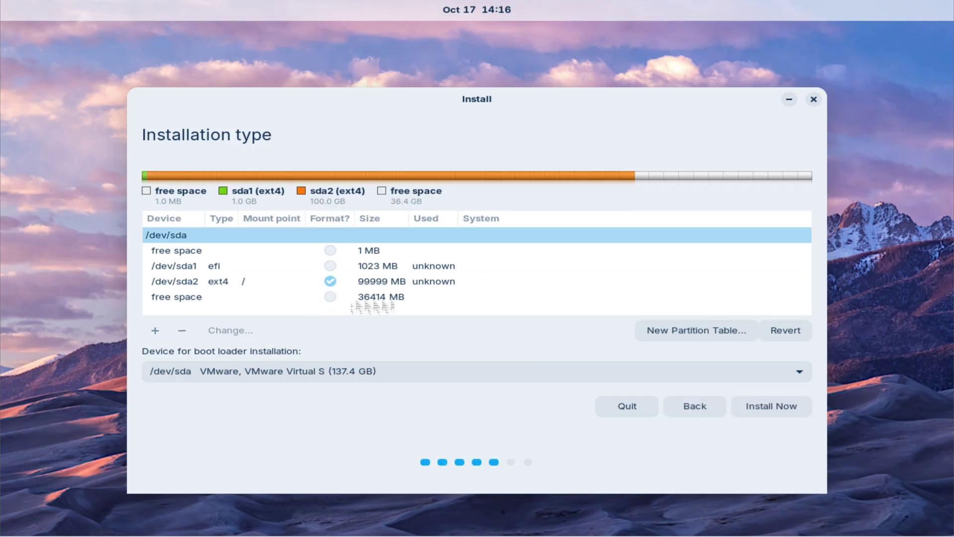
Turn the remaining 36414 MB of free space into an ext4 partition mounted at /var.
{"action": "left_click", "coordinate": [397, 297]}
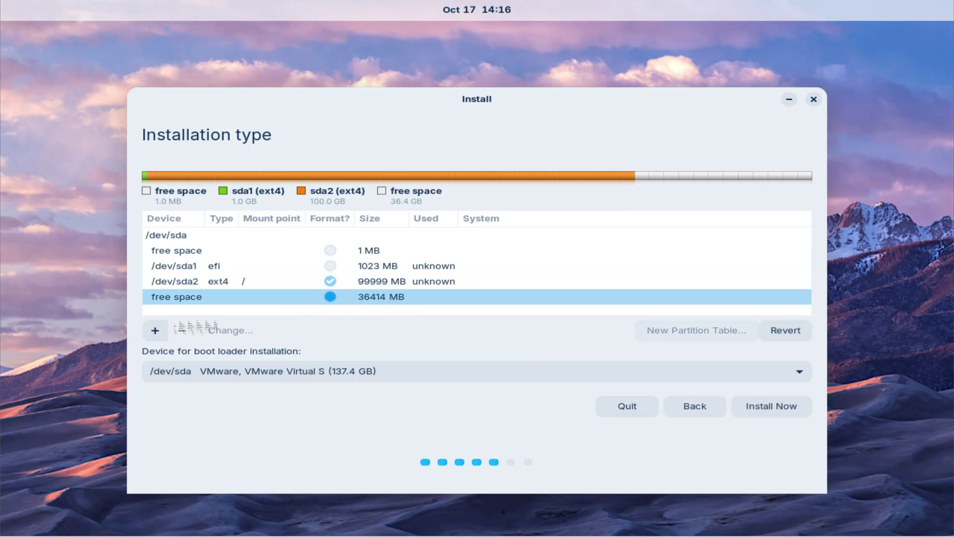
{"action": "left_click", "coordinate": [155, 330]}
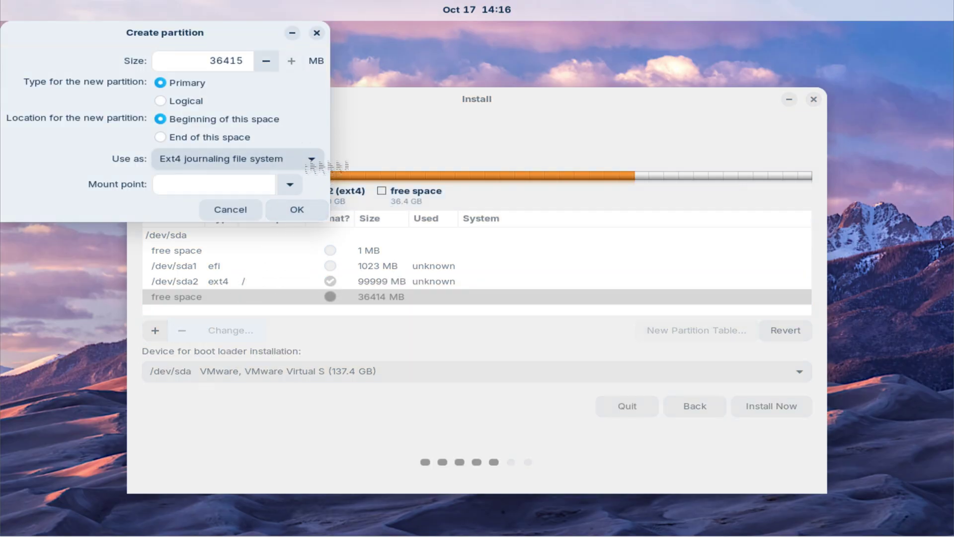
{"action": "left_click", "coordinate": [290, 184]}
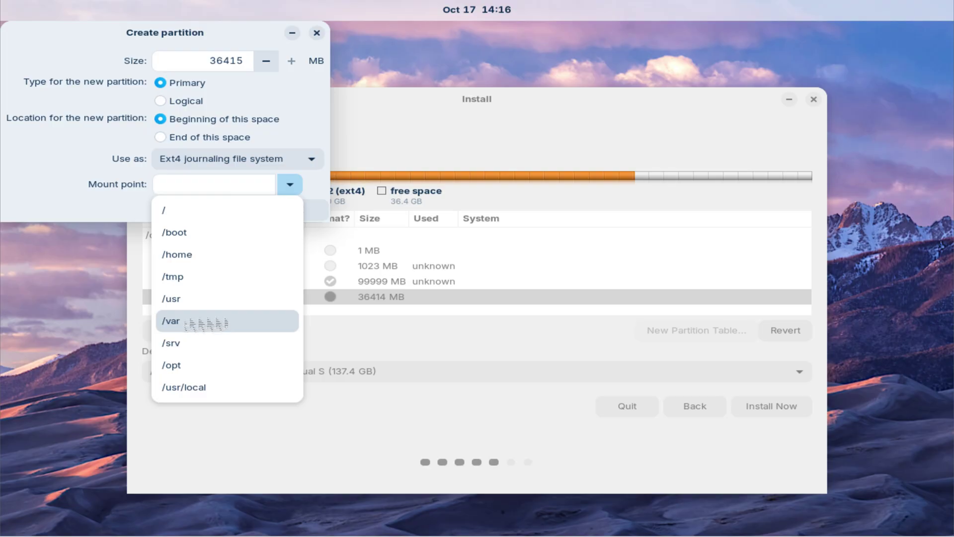
{"action": "left_click", "coordinate": [205, 324]}
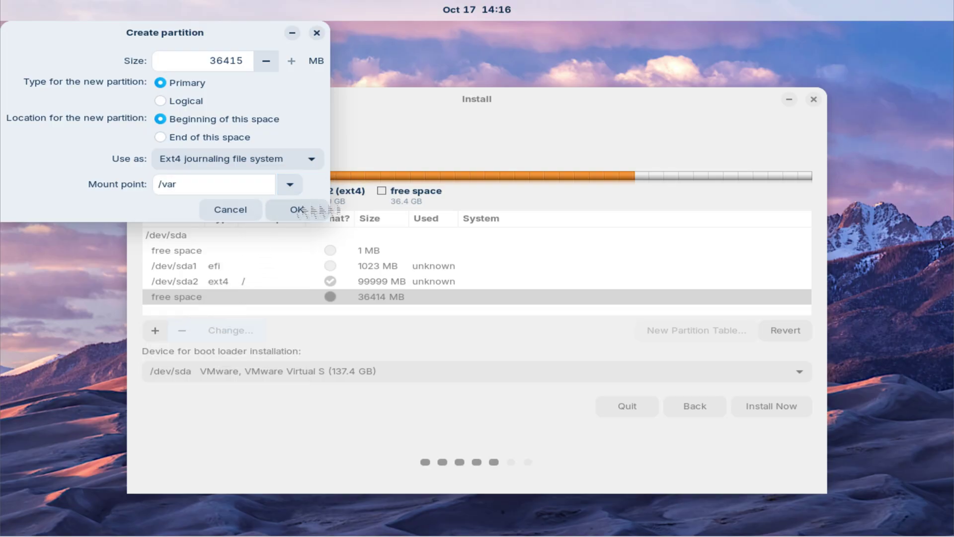
{"action": "left_click", "coordinate": [310, 211]}
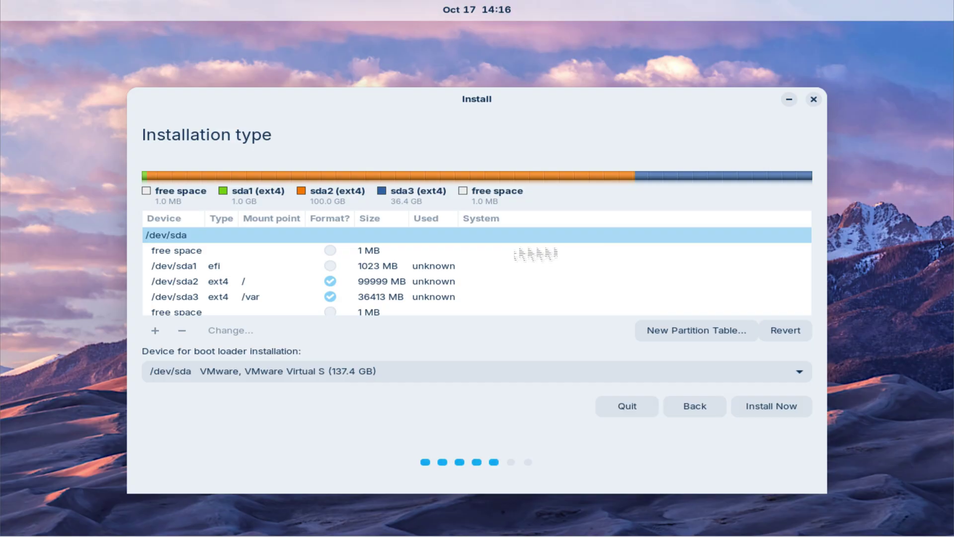
{"action": "scroll", "coordinate": [477, 270], "scroll_direction": "down", "scroll_amount": 1}
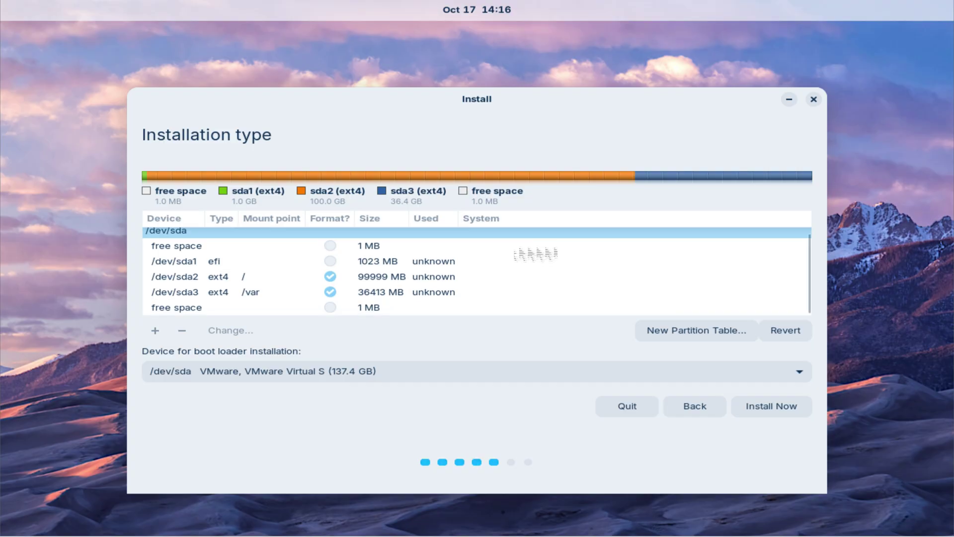
Start installing, approve writing the partition changes to disk, and keep New York as the location.
{"action": "left_click", "coordinate": [769, 410]}
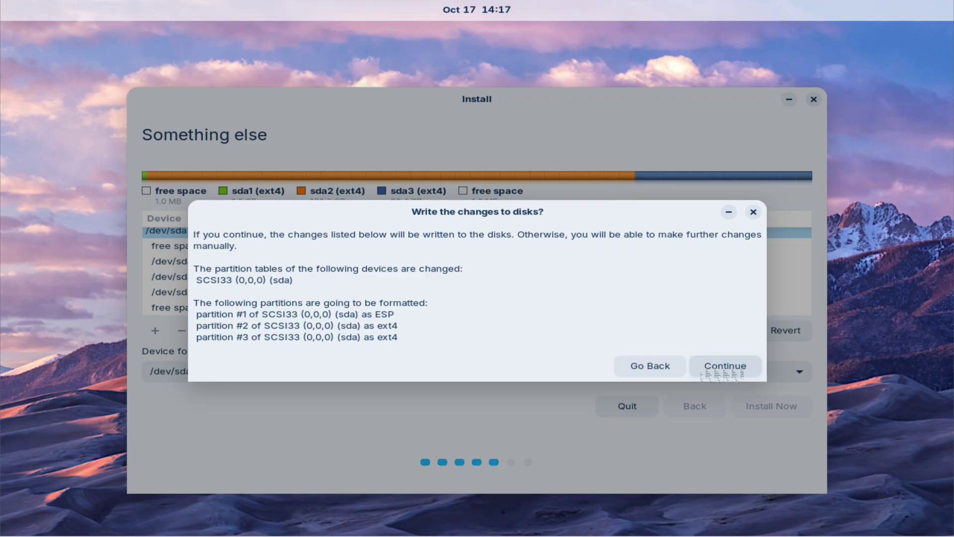
{"action": "left_click", "coordinate": [722, 368]}
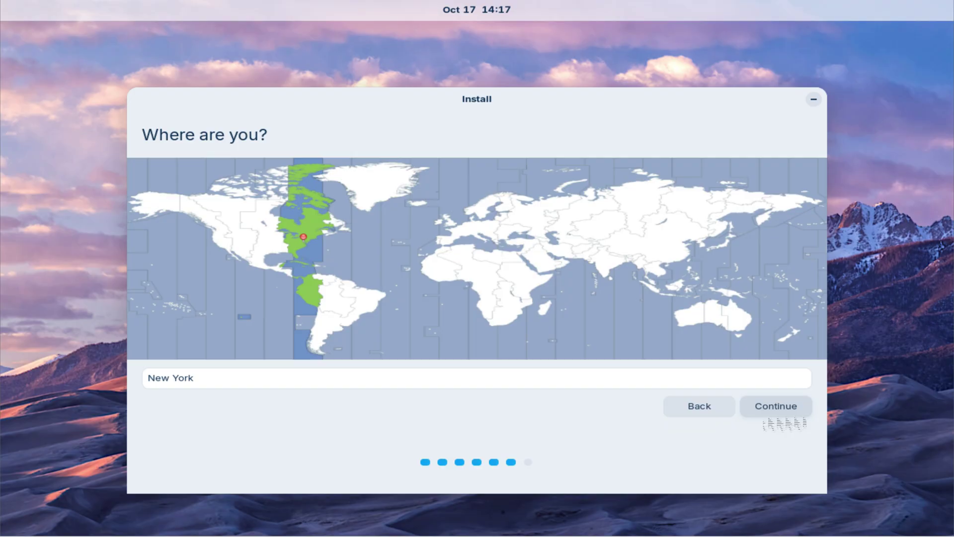
{"action": "left_click", "coordinate": [778, 413]}
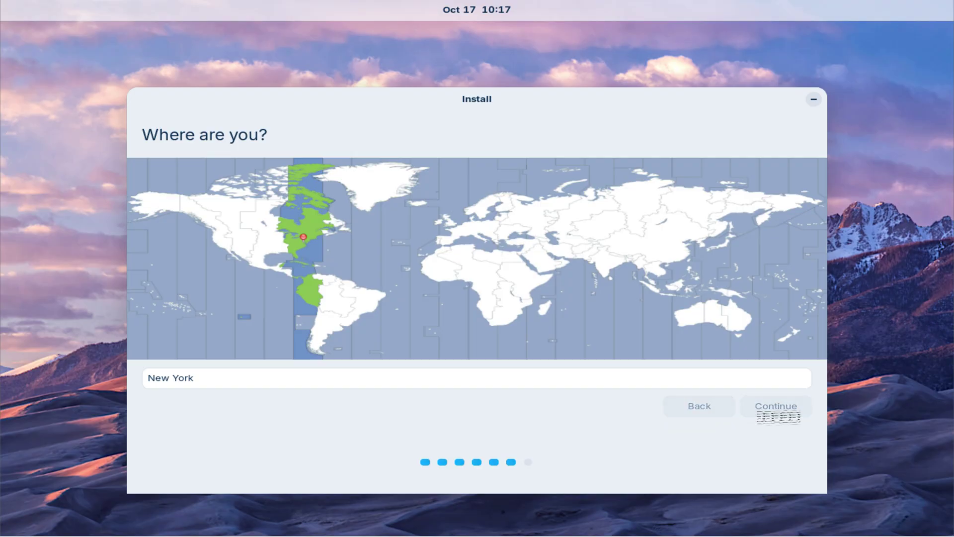
{"action": "left_click", "coordinate": [391, 209]}
Name the computer Zorin-18, enter the username and password, and start the installation.
{"action": "type", "text": "Zorin-1"}
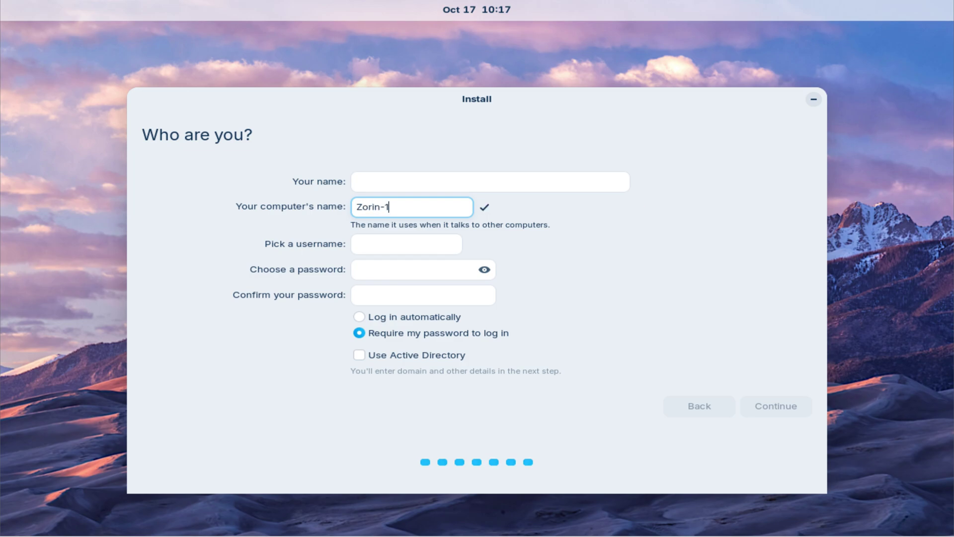
{"action": "left_click", "coordinate": [489, 182]}
{"action": "type", "text": "techsolutionz"}
{"action": "key", "text": "Tab"}
{"action": "key", "text": "Tab"}
{"action": "key", "text": "Tab"}
{"action": "type", "text": "••"}
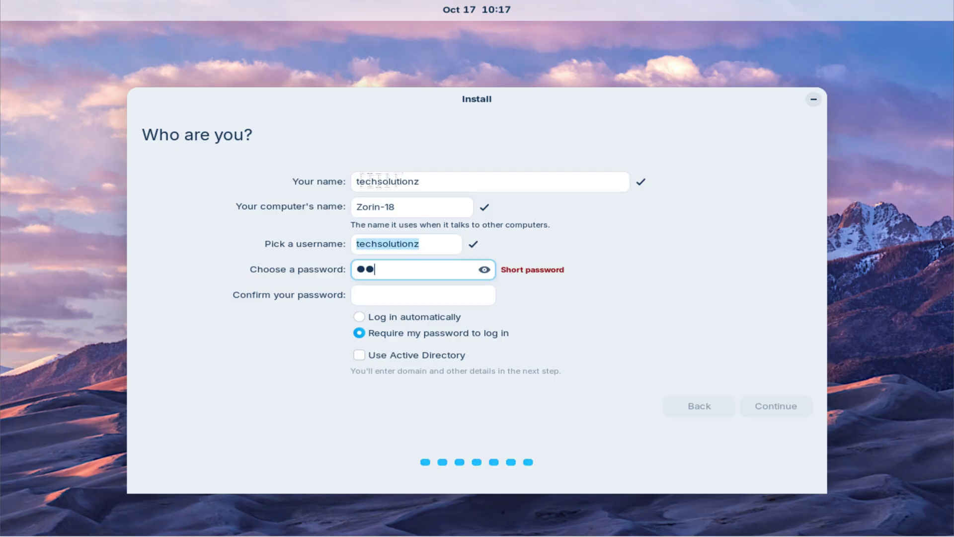
{"action": "type", "text": "••••"}
{"action": "key", "text": "Tab"}
{"action": "type", "text": "••••••"}
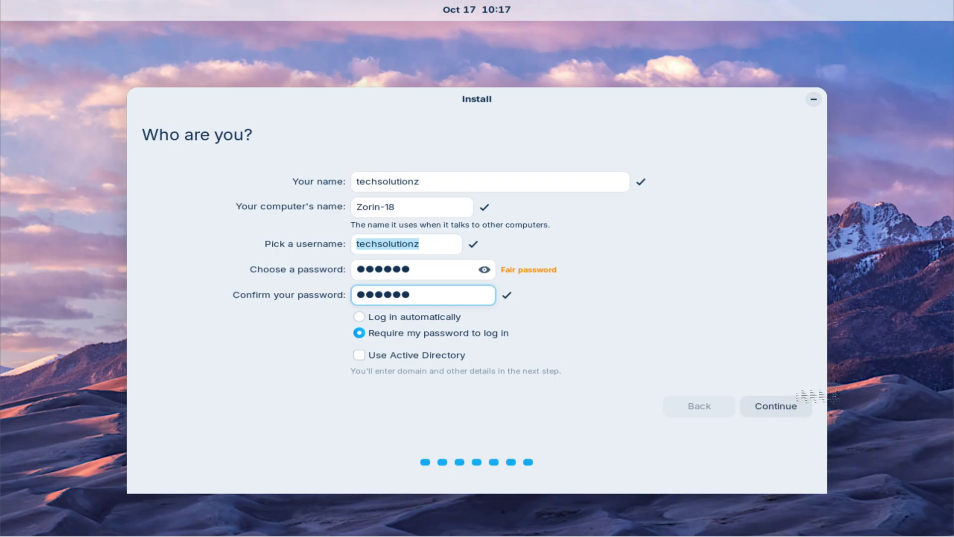
{"action": "left_click", "coordinate": [775, 406]}
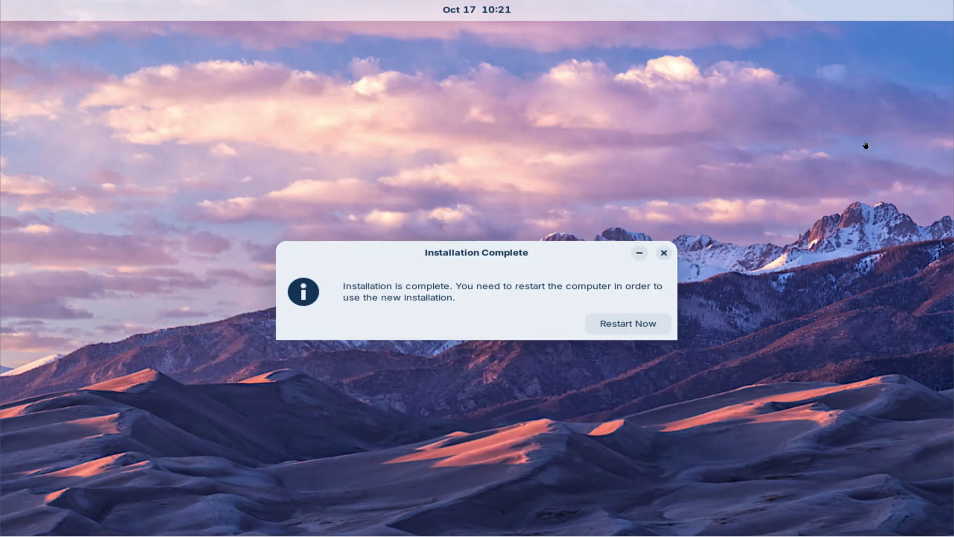
Highlight the text of the Installation Complete message.
{"action": "left_click_drag", "start_coordinate": [342, 287], "coordinate": [477, 298]}
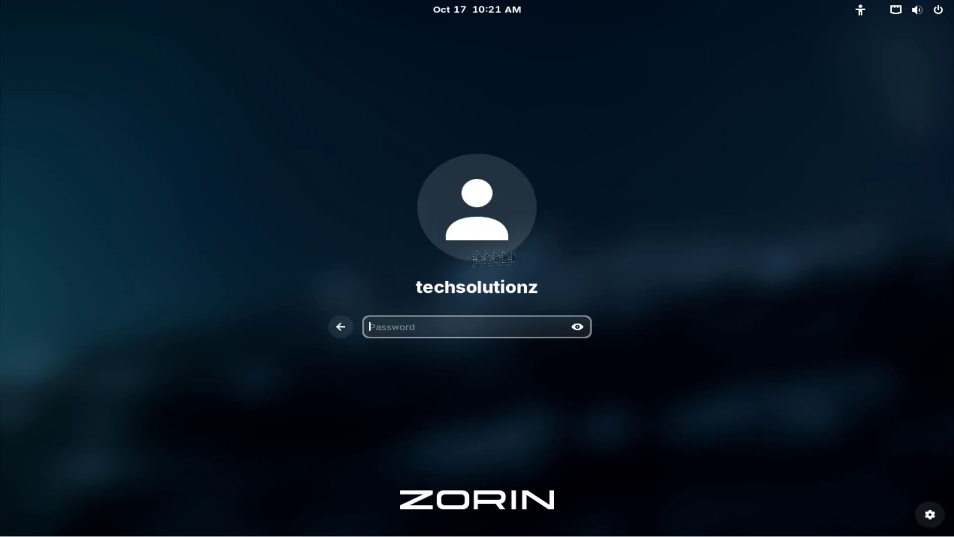
Enter the account password and log in using the Zorin Desktop on Xorg session.
{"action": "type", "text": "••"}
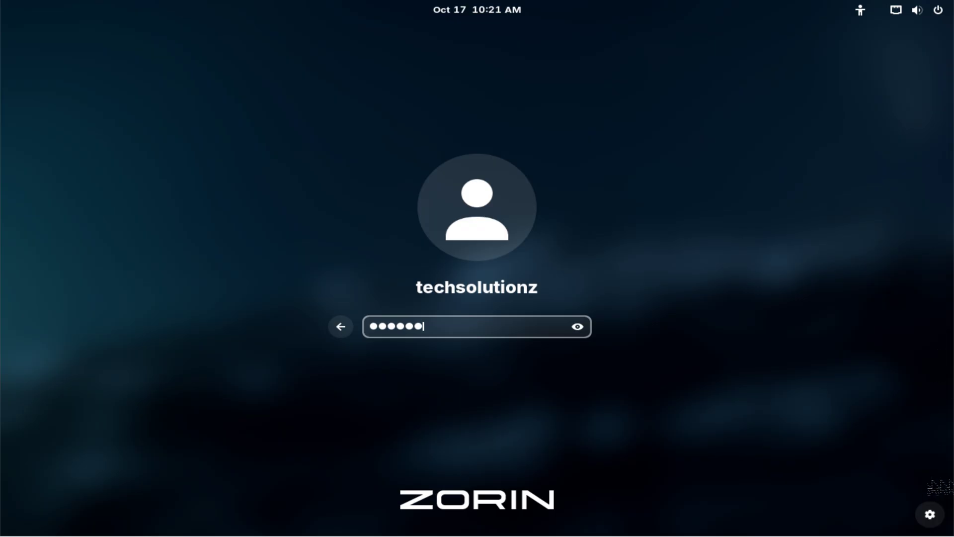
{"action": "left_click", "coordinate": [931, 513]}
{"action": "left_click", "coordinate": [855, 471]}
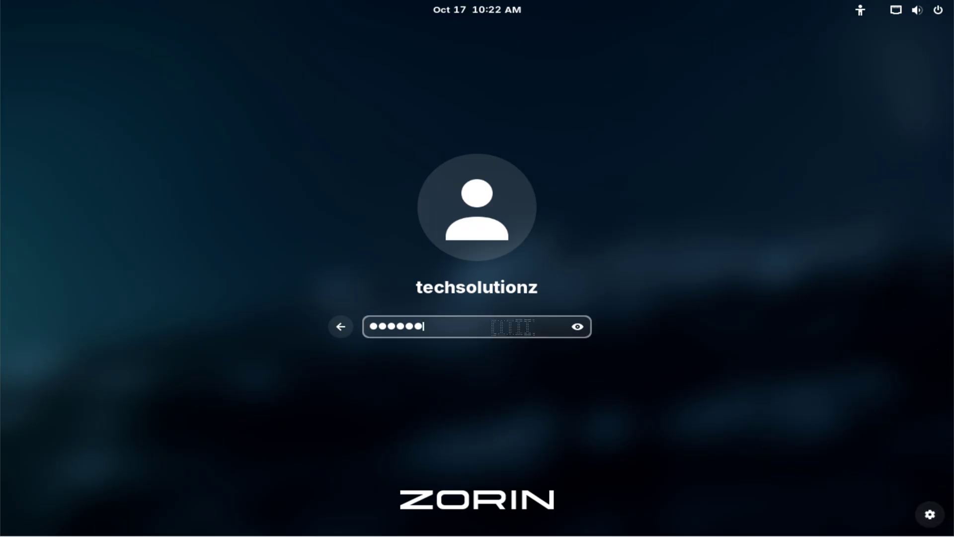
{"action": "key", "text": "Return"}
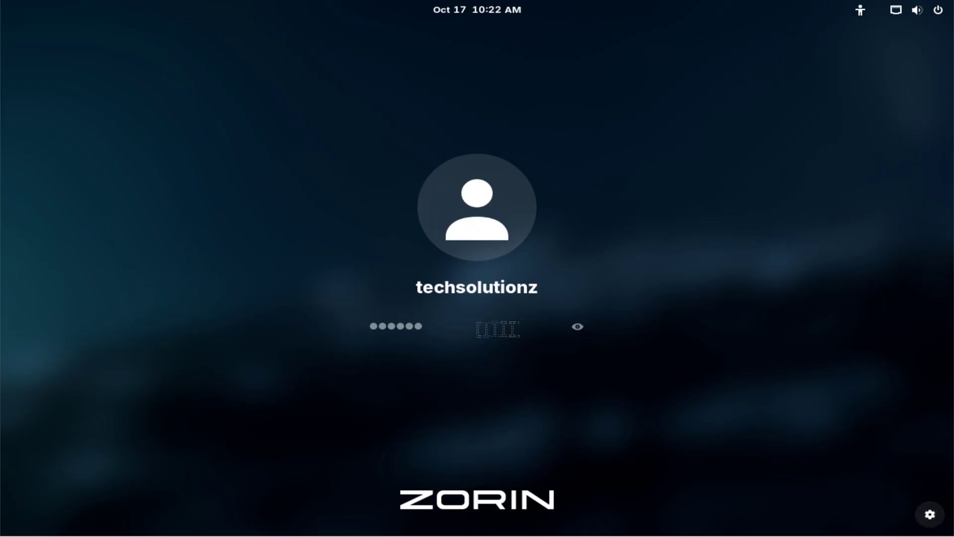